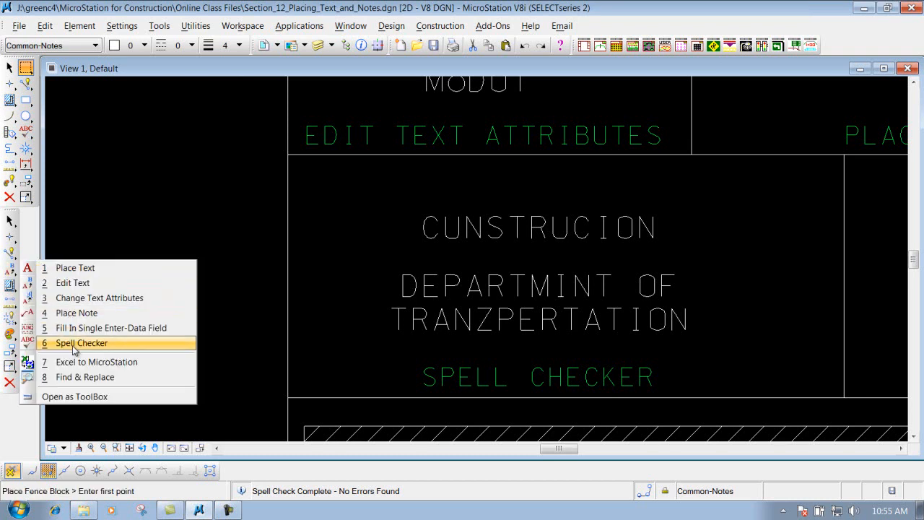
Run the Spell Checker on the CUNSTRUCION text and replace the misspelled word with CONSTRUCTION.
left_click(76, 344)
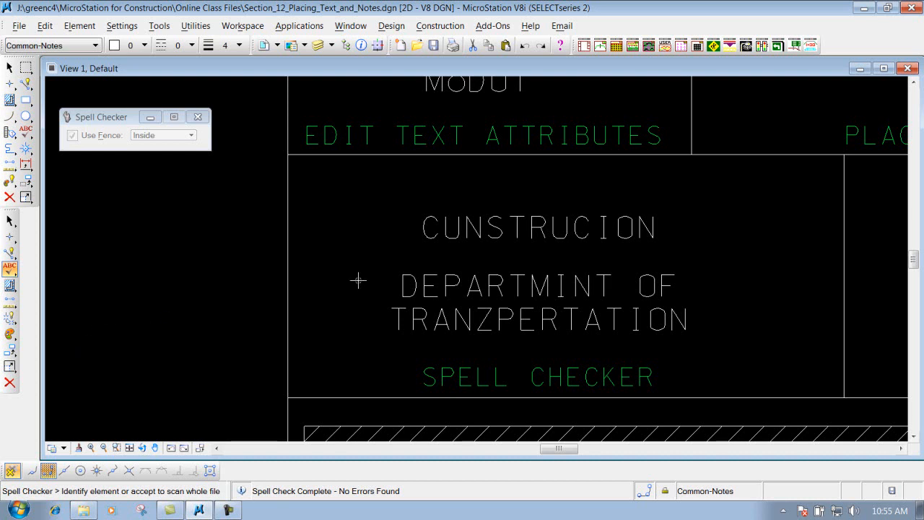
left_click(548, 228)
left_click_drag(236, 197, 179, 181)
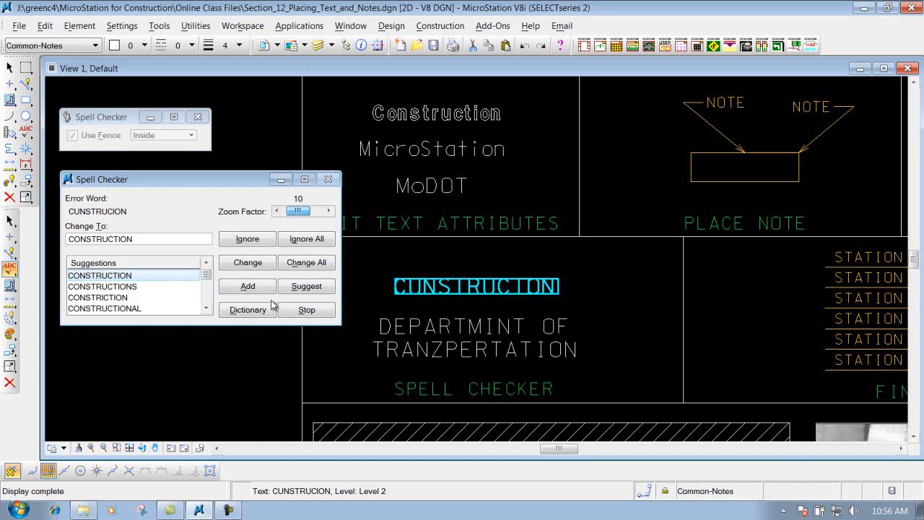
left_click(248, 264)
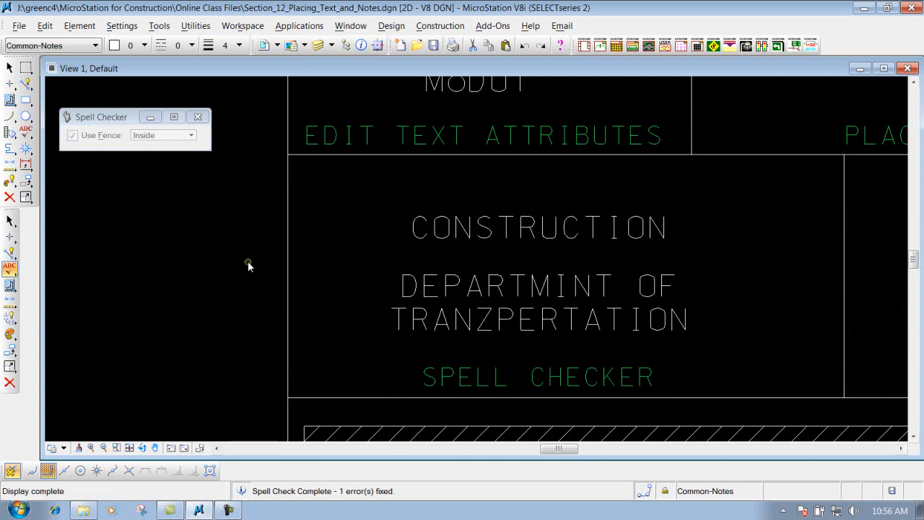
Place a Block fence in Inside mode around the area containing the misspelled DEPARTMINT OF TRANZPERTATION text.
left_click(108, 116)
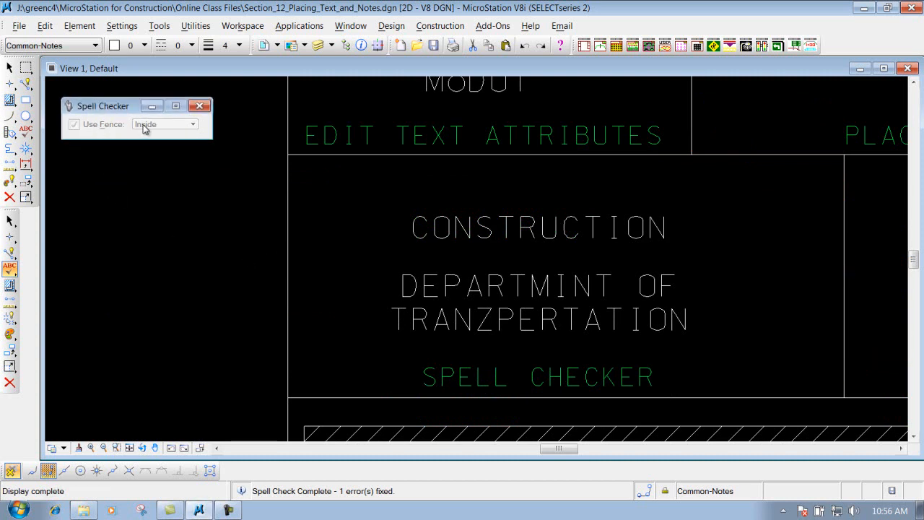
left_click(10, 222)
left_click(11, 225)
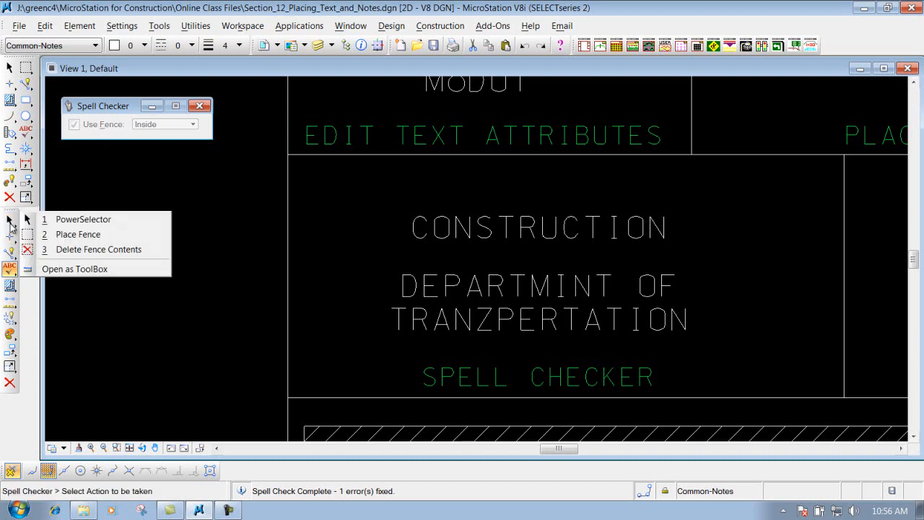
left_click(84, 235)
scroll(370, 244, "down", 3)
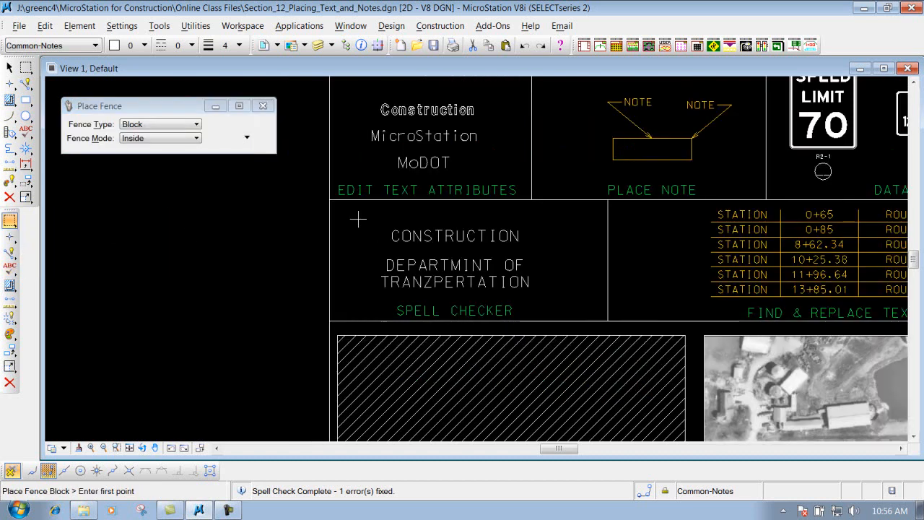
left_click(304, 90)
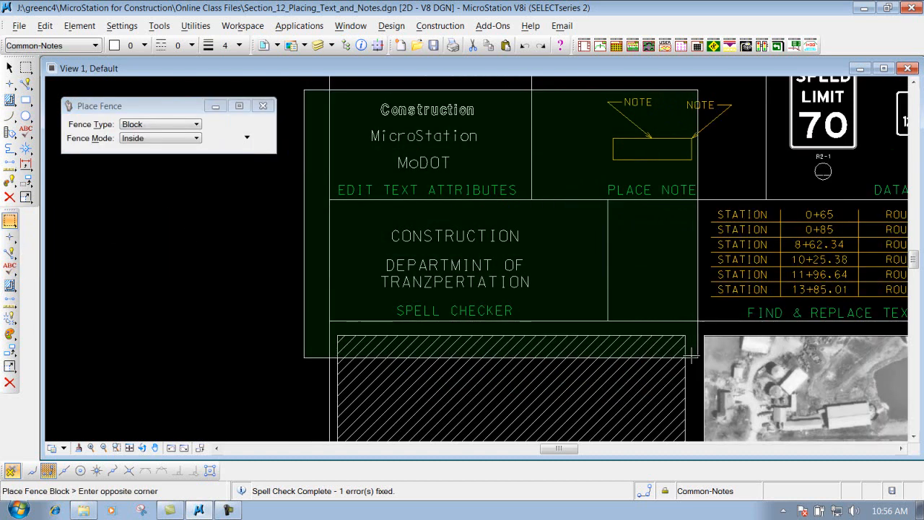
left_click(733, 348)
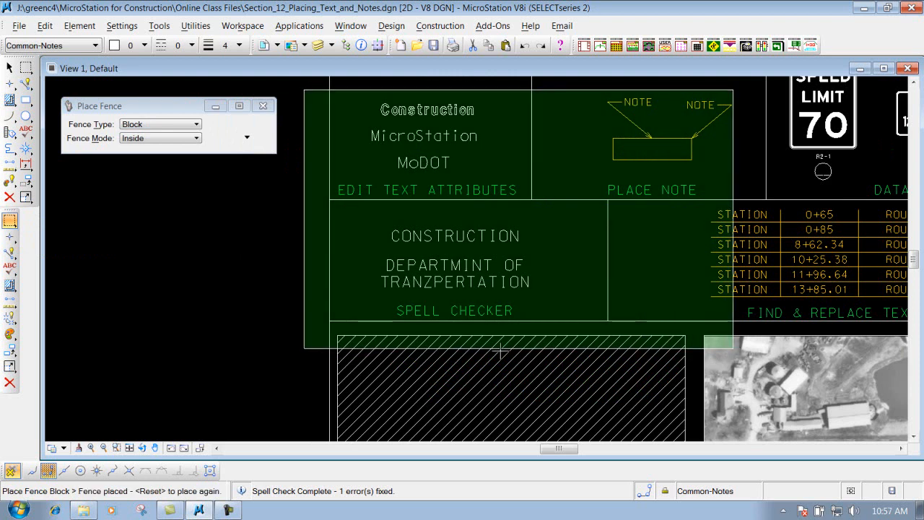
Run the Spell Checker on the fence contents with Use Fence enabled and set to Inside.
left_click(13, 269)
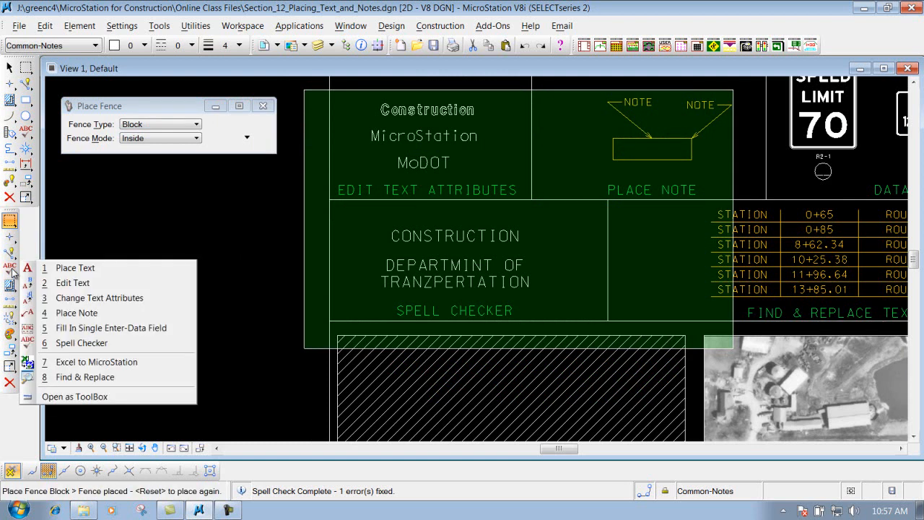
left_click(108, 346)
left_click(74, 124)
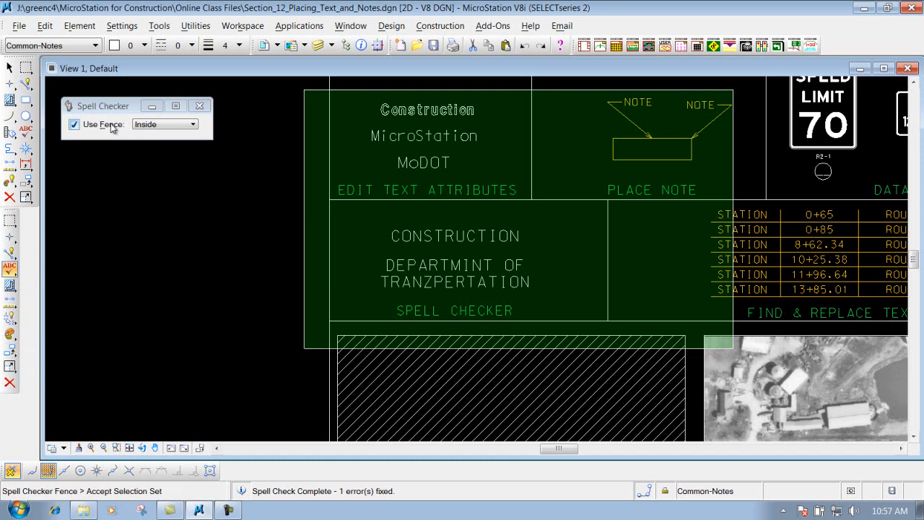
left_click(75, 124)
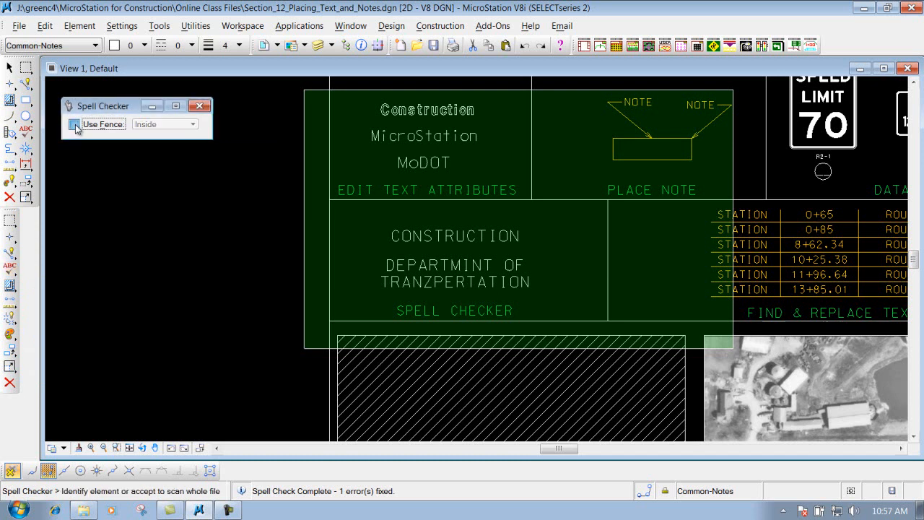
left_click(75, 125)
left_click(169, 124)
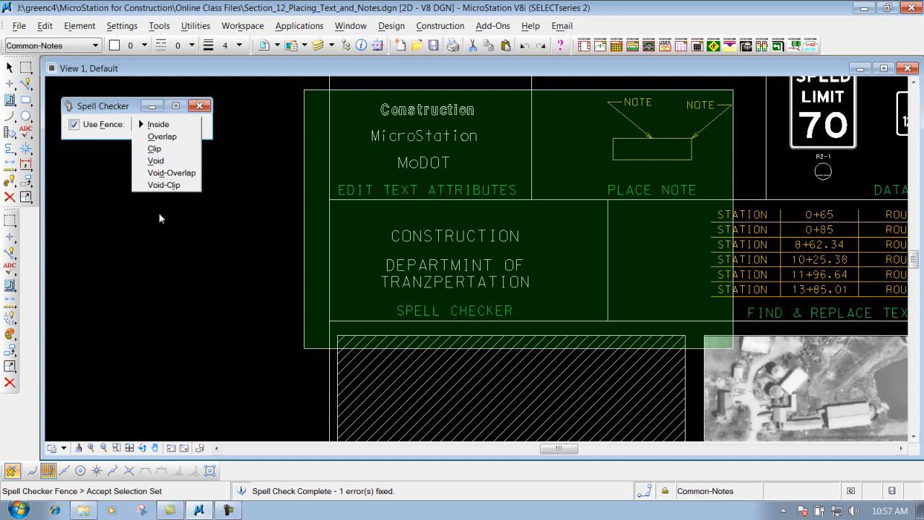
left_click(167, 125)
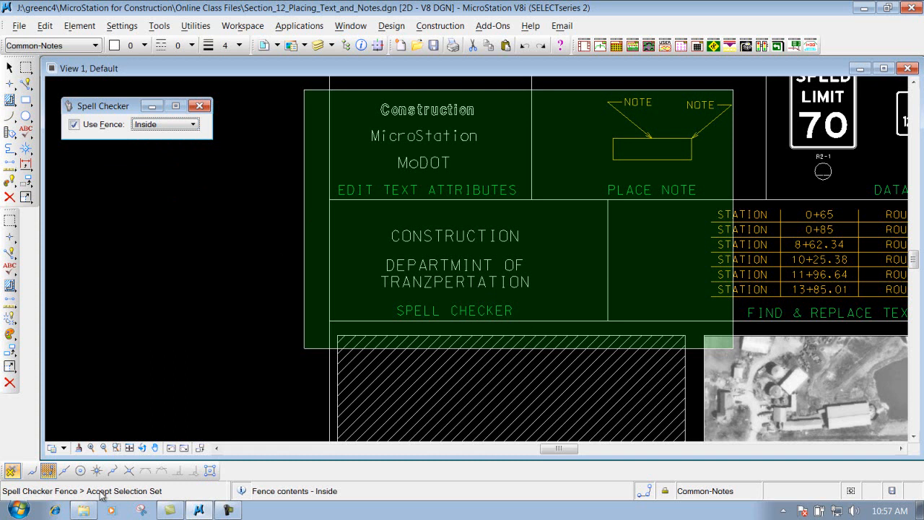
left_click(286, 185)
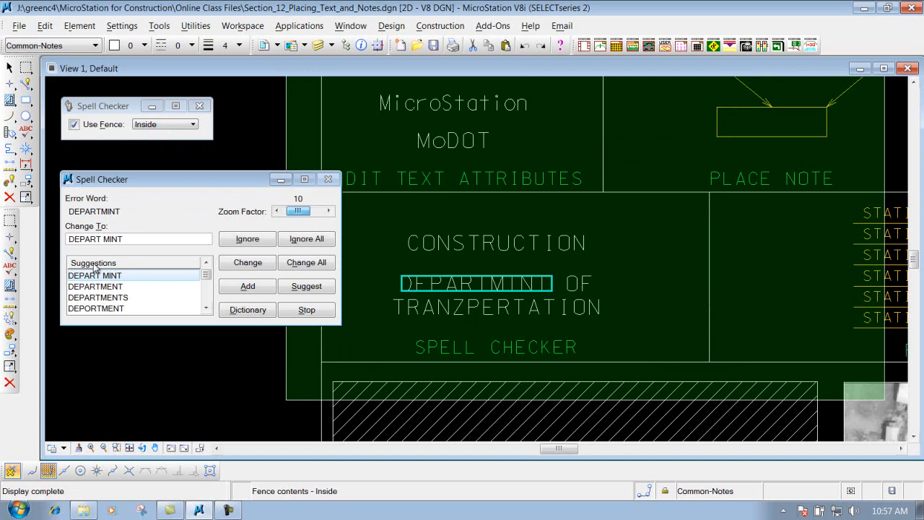
Correct DEPARTMINT to DEPARTMENT and TRANZPERTATION to TRANSPORTATION using the suggested spellings.
left_click(99, 288)
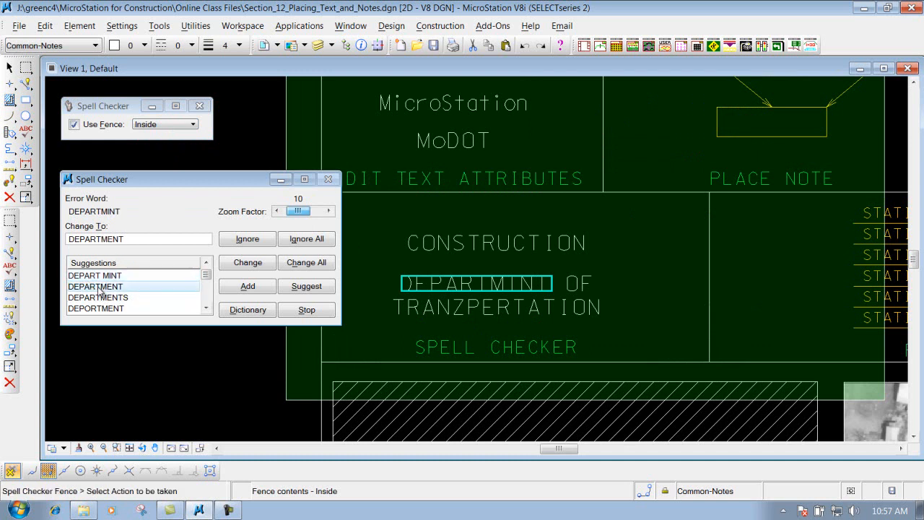
left_click(245, 263)
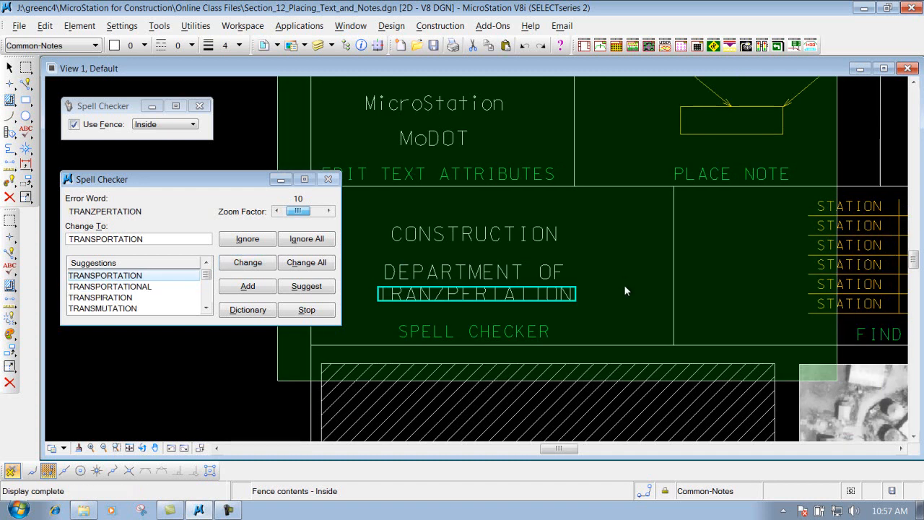
left_click(109, 278)
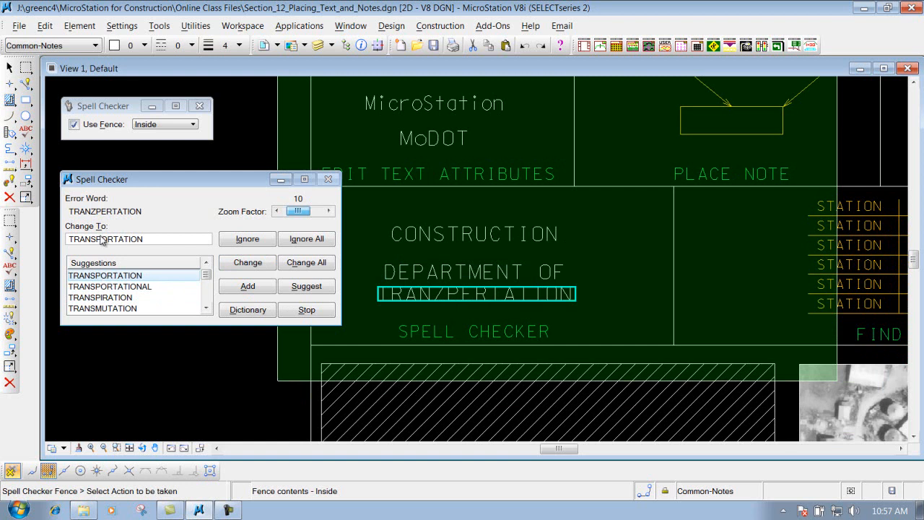
left_click(248, 263)
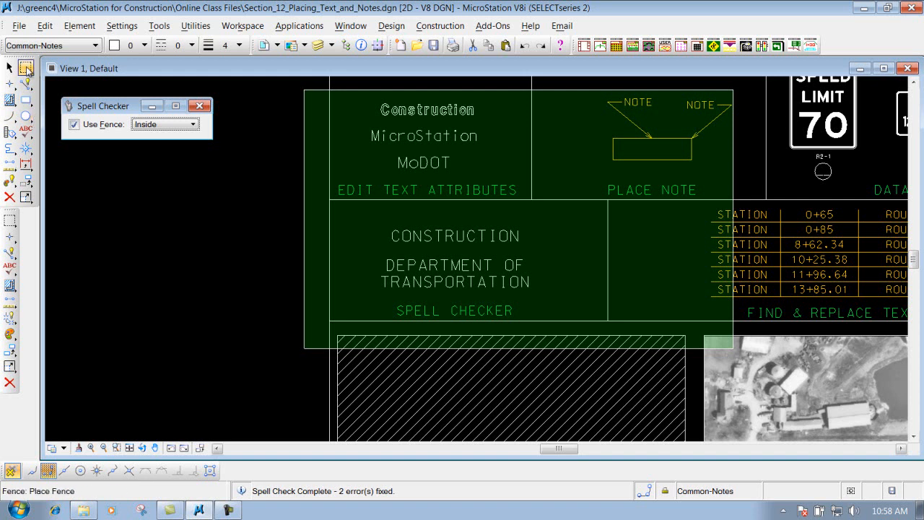
Remove the fence and run the Spell Checker across the whole file.
left_click(11, 222)
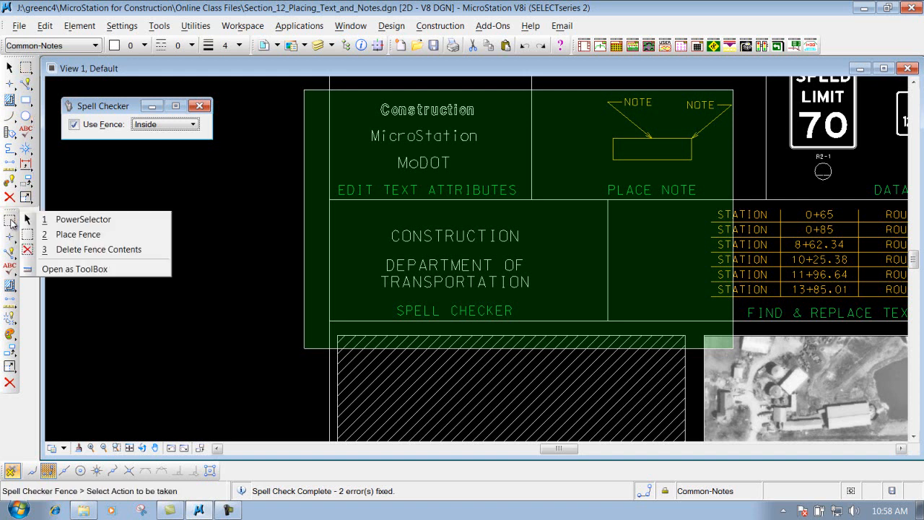
left_click(80, 234)
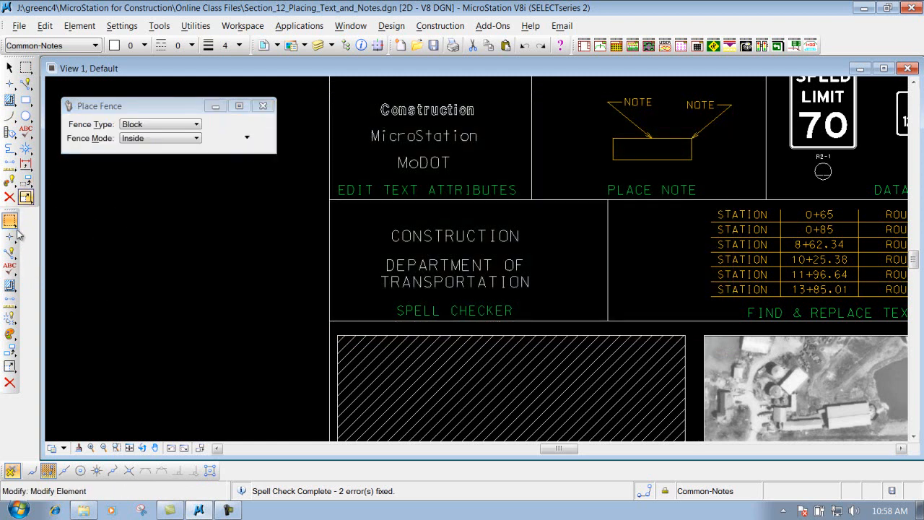
left_click(11, 270)
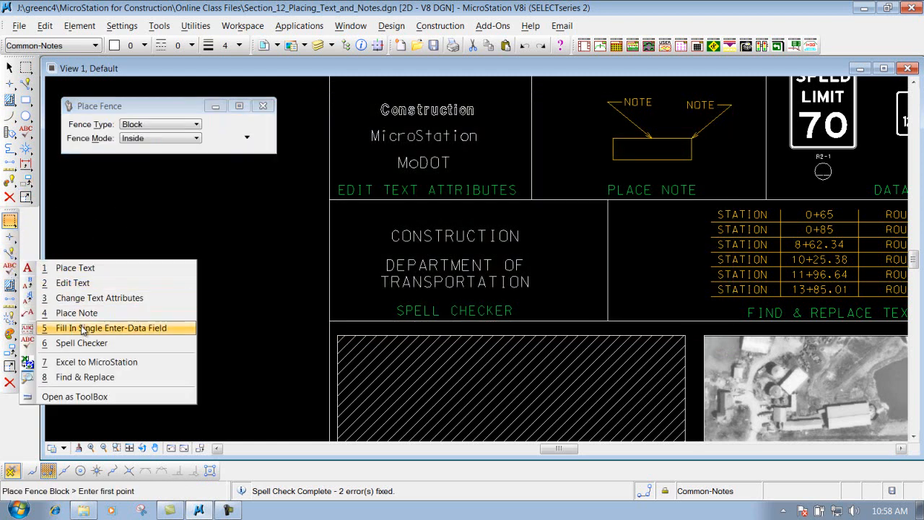
left_click(82, 343)
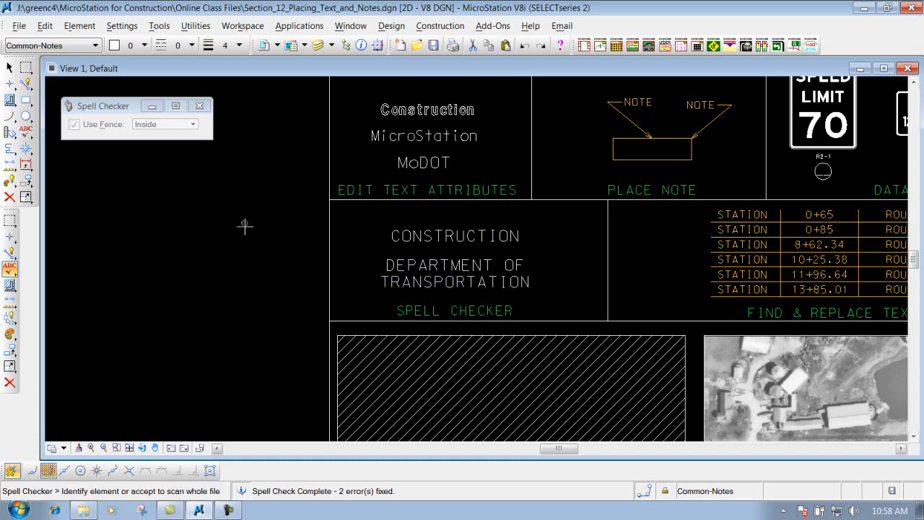
left_click(271, 160)
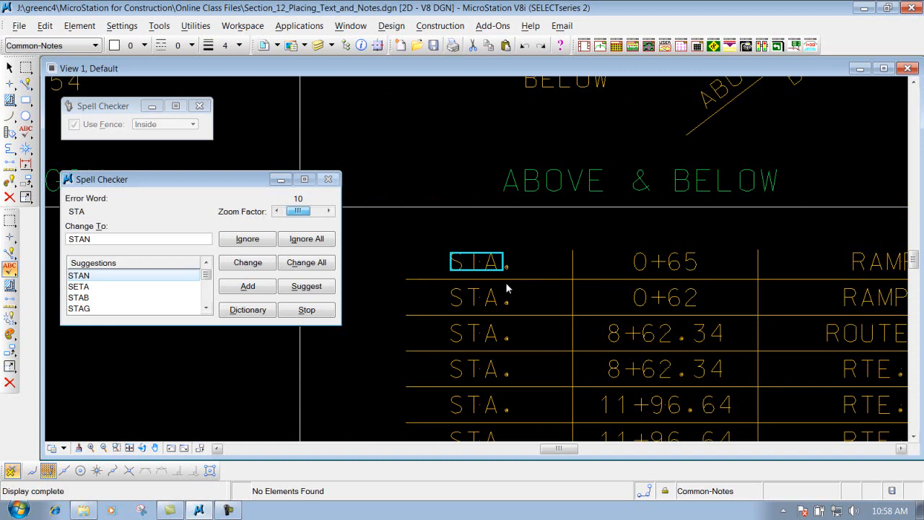
Ignore the flagged STA abbreviations in the station table, one occurrence at a time.
left_click(258, 241)
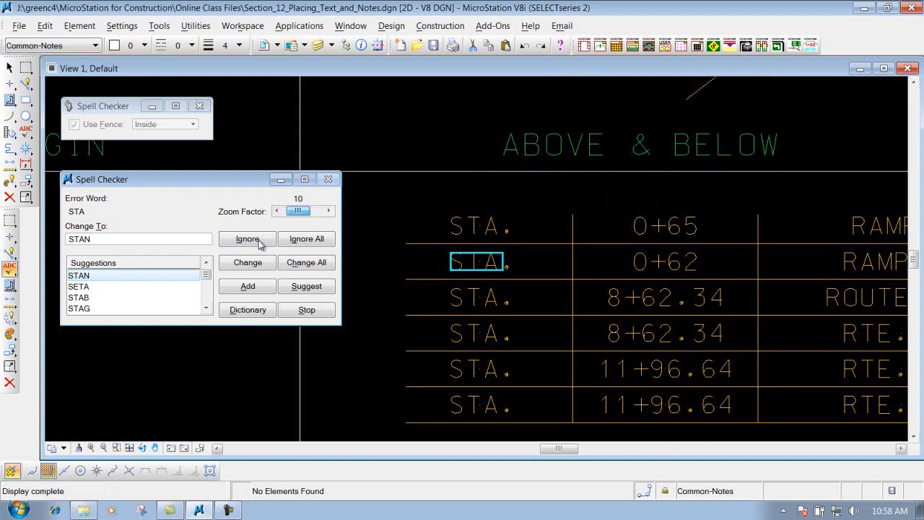
left_click(258, 240)
left_click(258, 240)
left_click(259, 240)
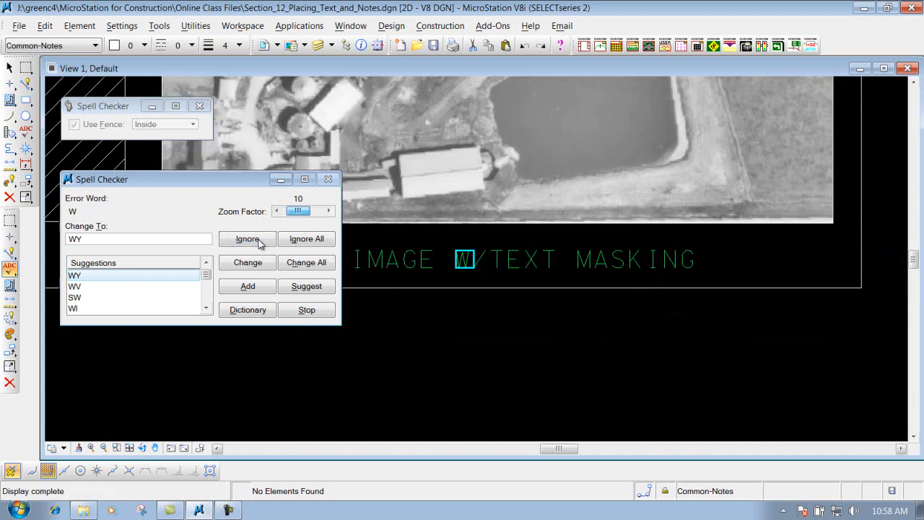